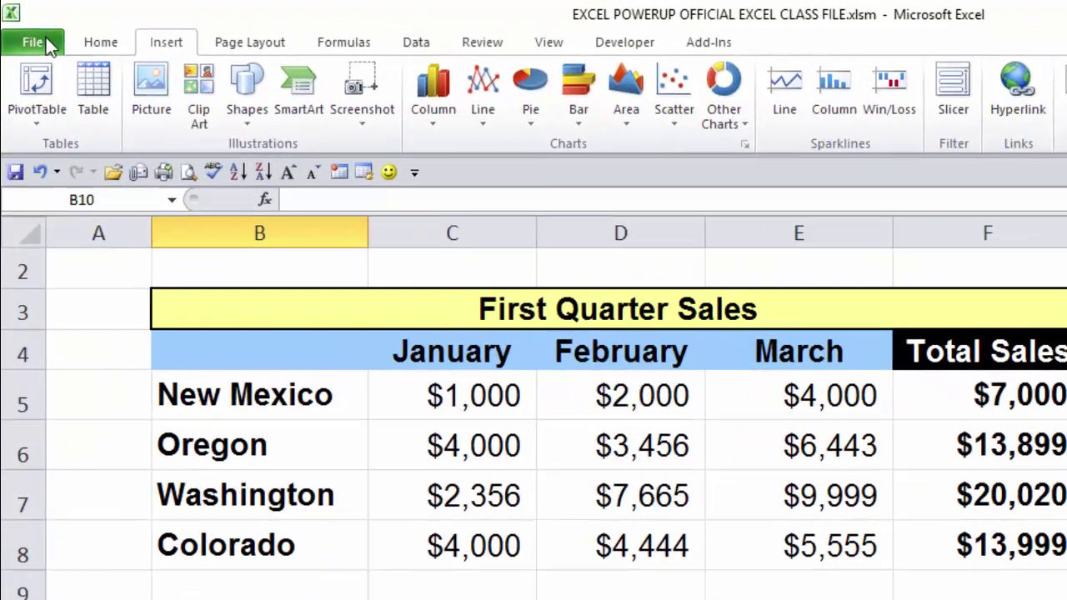
# Start saving a copy of the workbook to the Desktop as an Excel Workbook (*.xlsx).
pyautogui.click(23, 28)
pyautogui.click(74, 180)
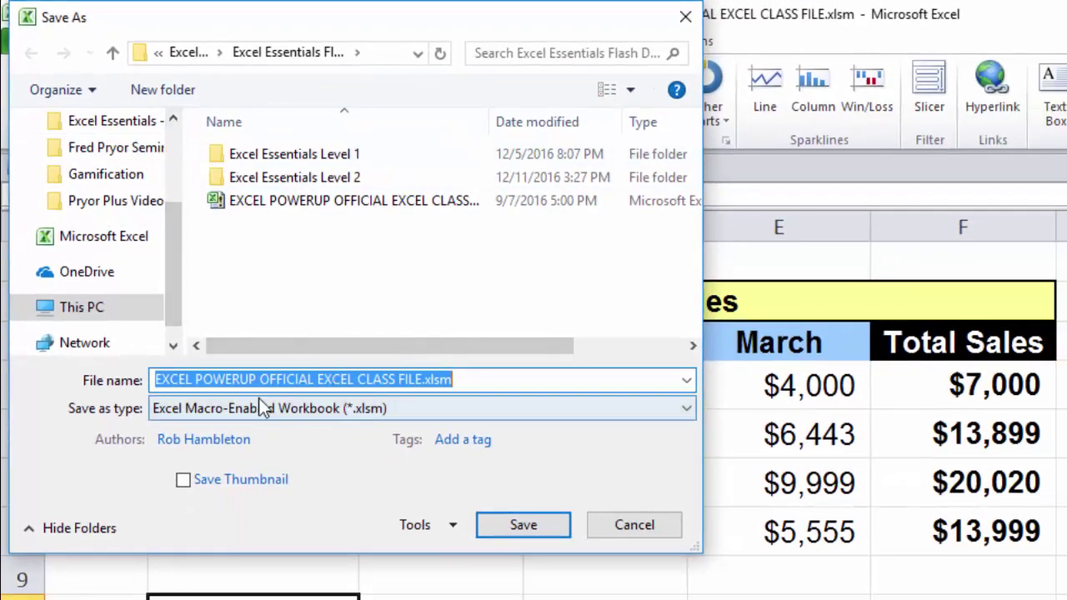
pyautogui.click(686, 408)
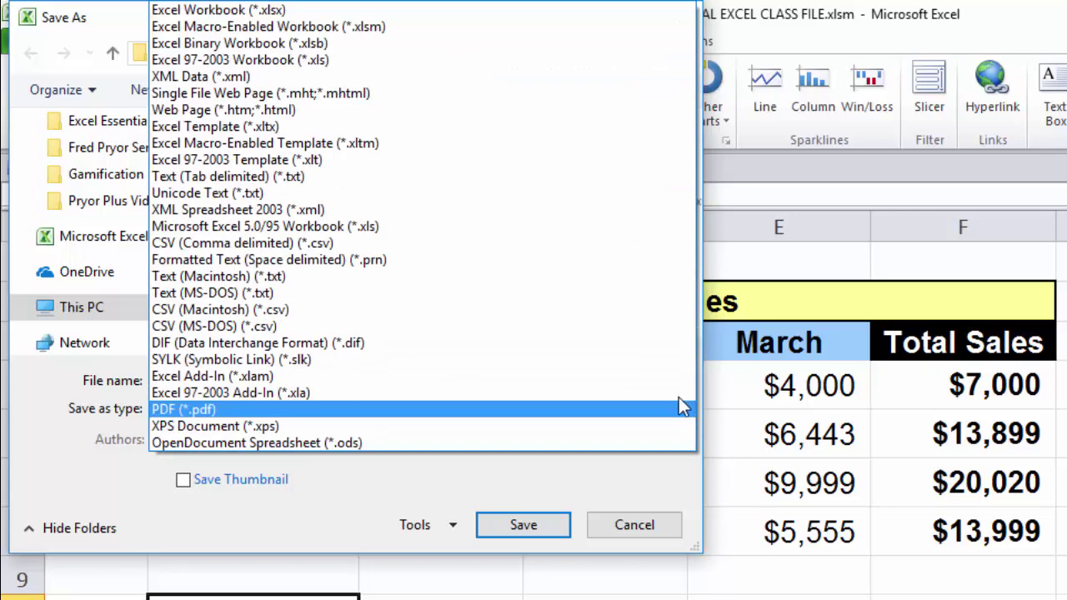
pyautogui.click(292, 10)
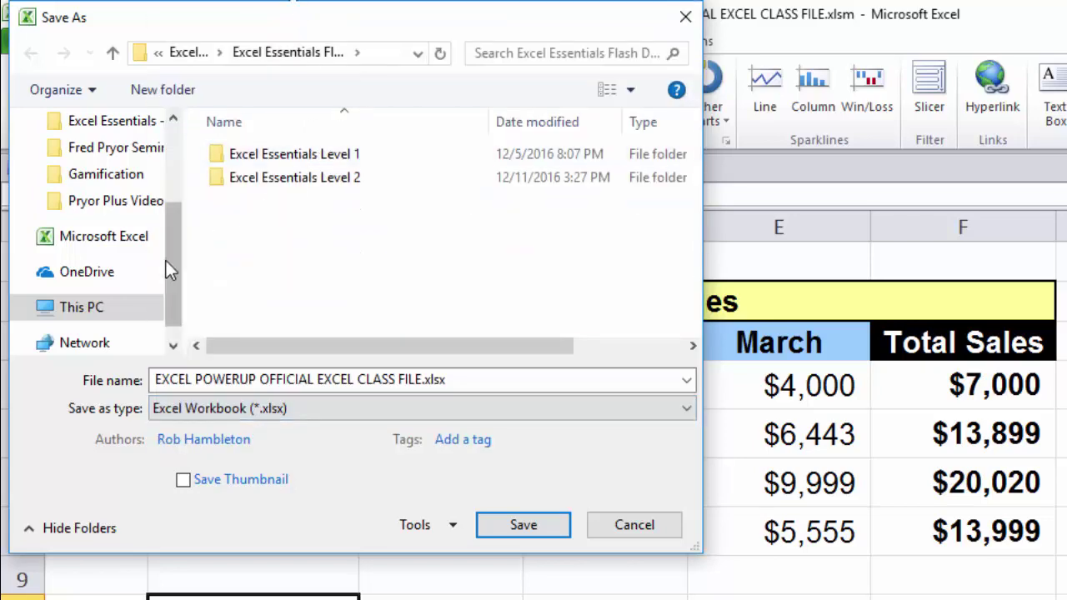
pyautogui.moveTo(168, 263); pyautogui.dragTo(169, 161)
pyautogui.click(91, 165)
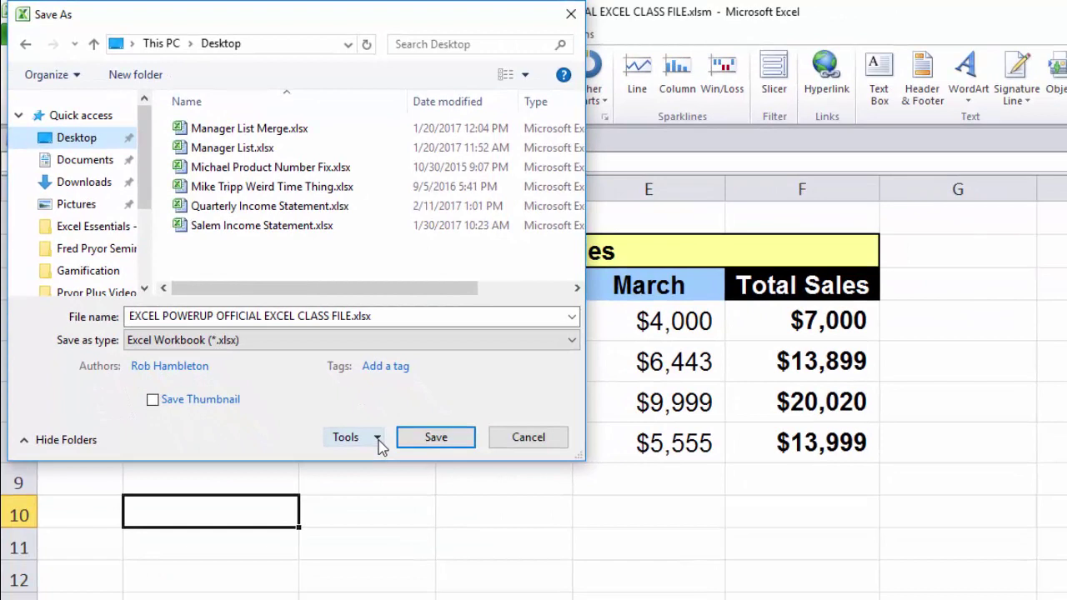
# Examine the file-sharing password options offered when saving the workbook, and cancel the save.
pyautogui.click(379, 440)
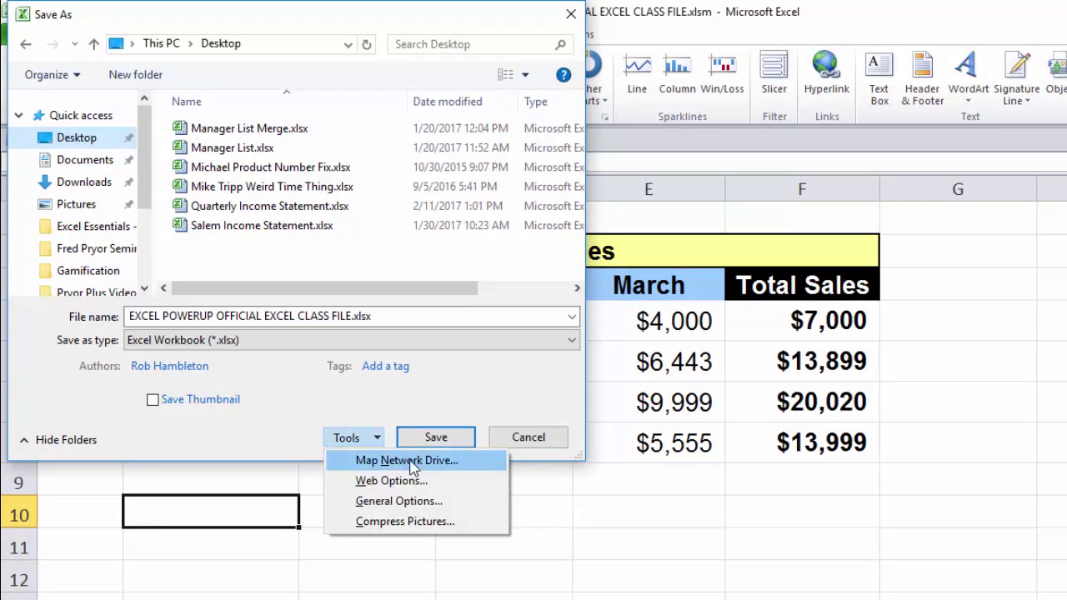
pyautogui.click(423, 501)
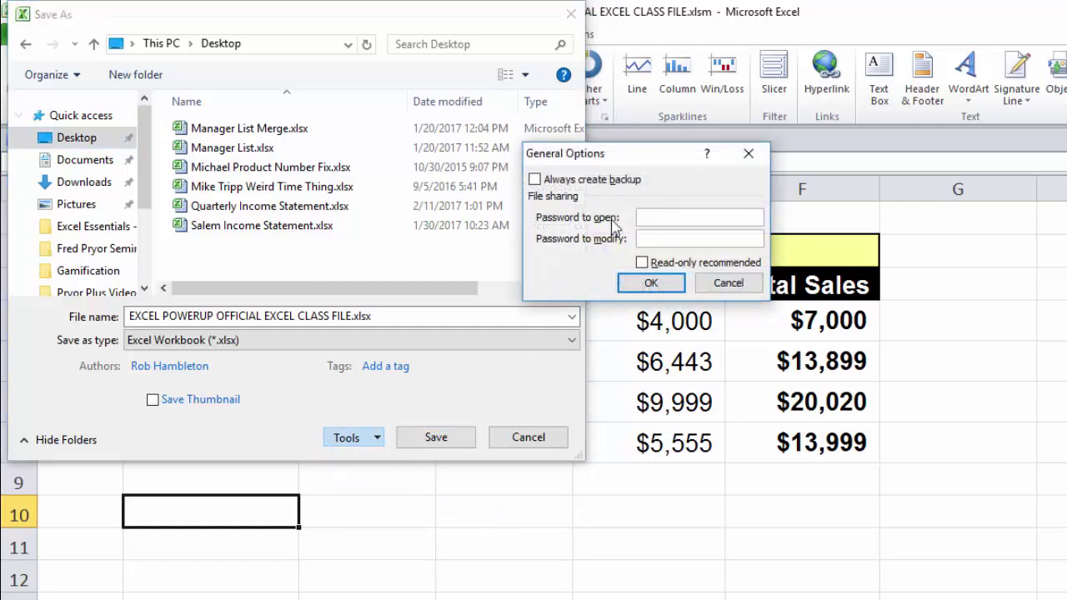
pyautogui.moveTo(617, 154); pyautogui.dragTo(431, 164)
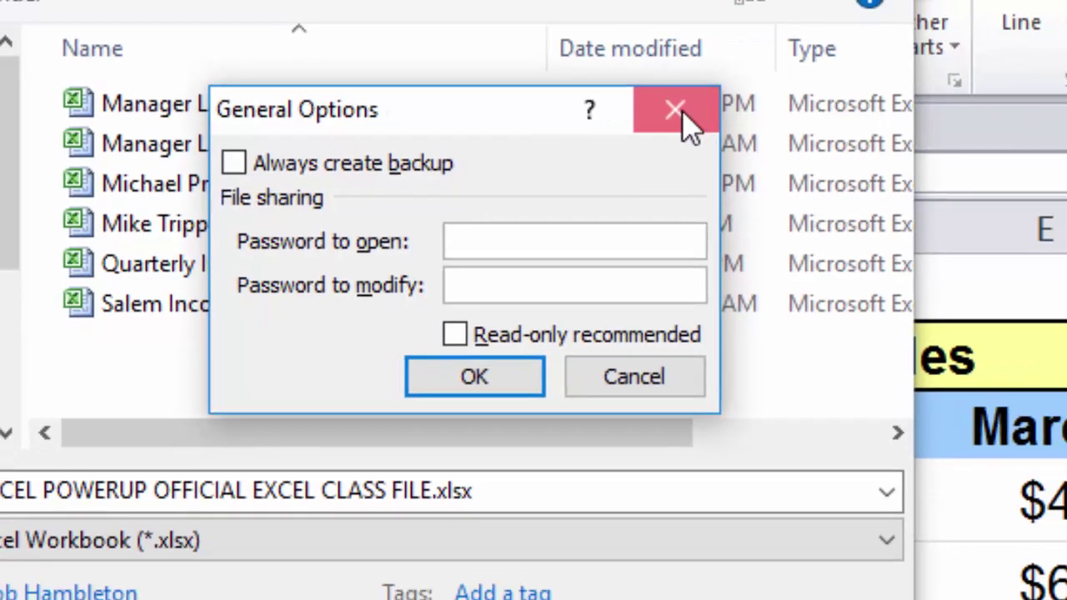
pyautogui.click(765, 106)
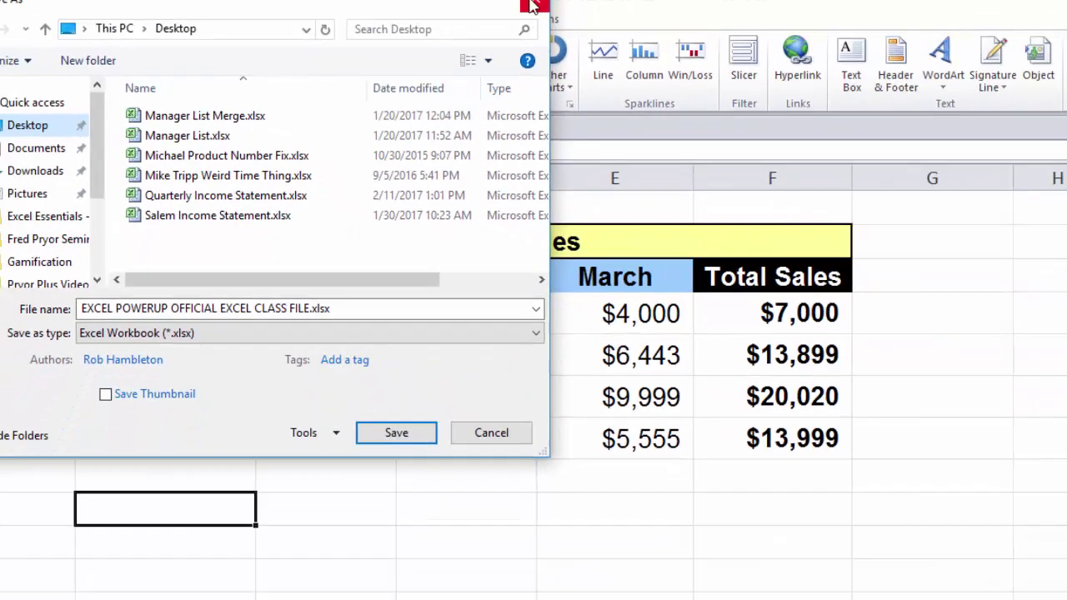
pyautogui.click(532, 5)
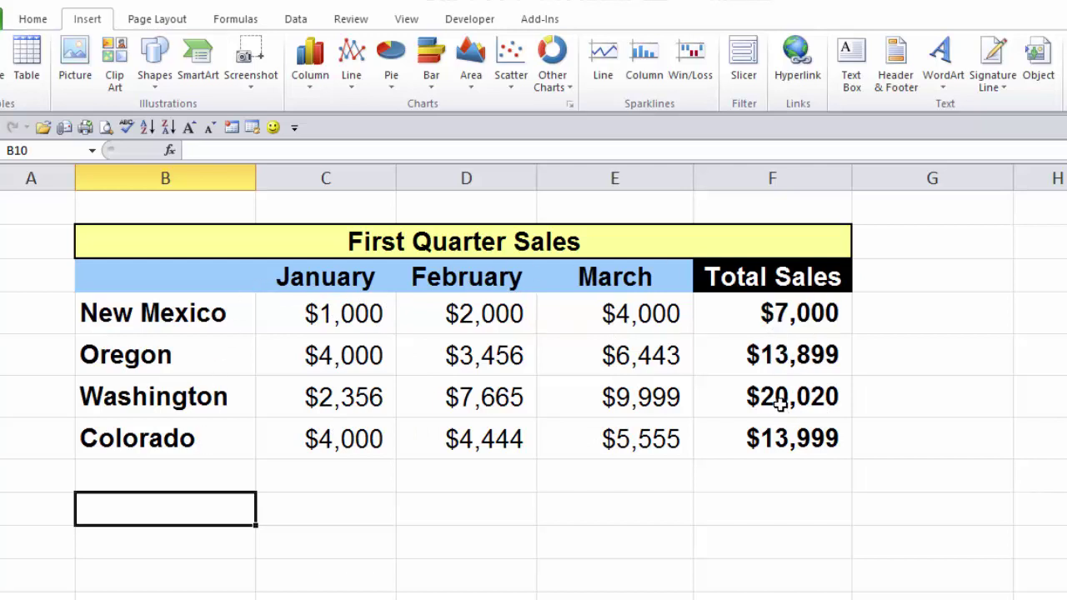
# Unlock the January to March sales cells C5:E8 for all four states.
pyautogui.moveTo(300, 324); pyautogui.dragTo(610, 434)
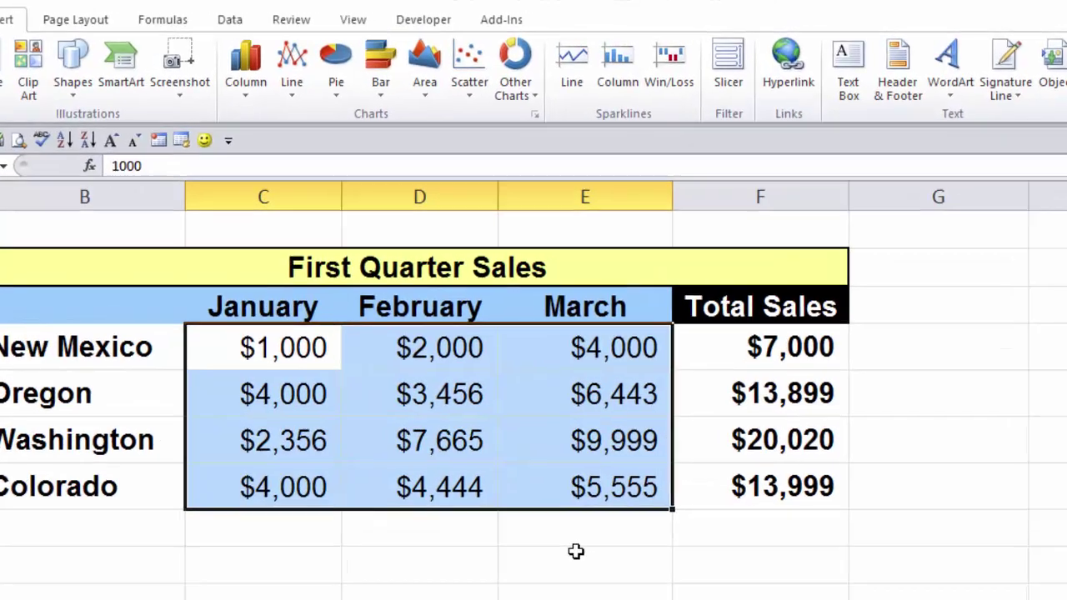
pyautogui.hotkey('ctrl', '1')
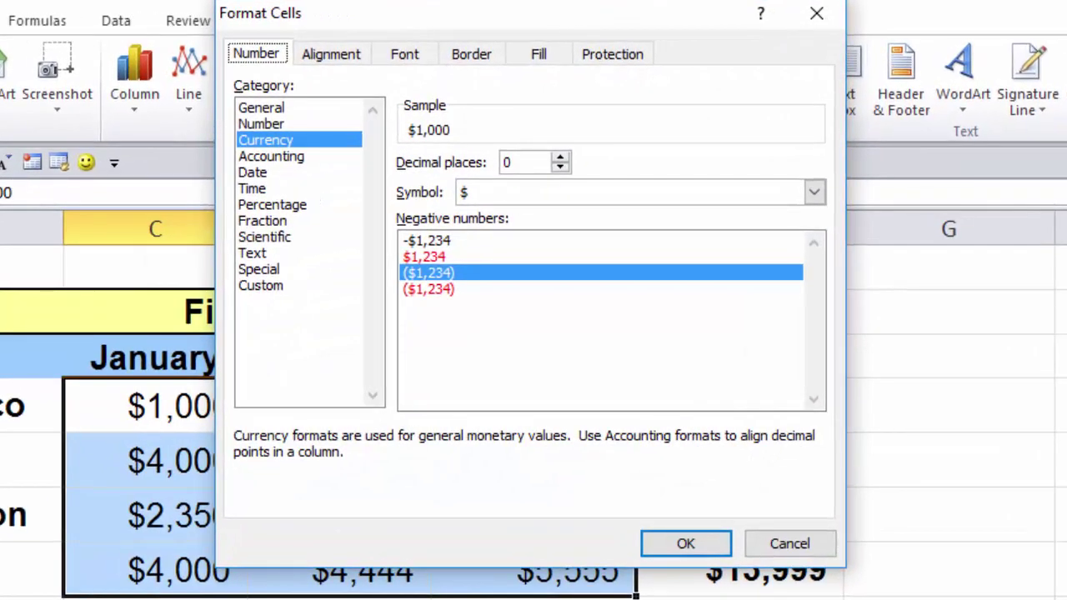
pyautogui.click(617, 62)
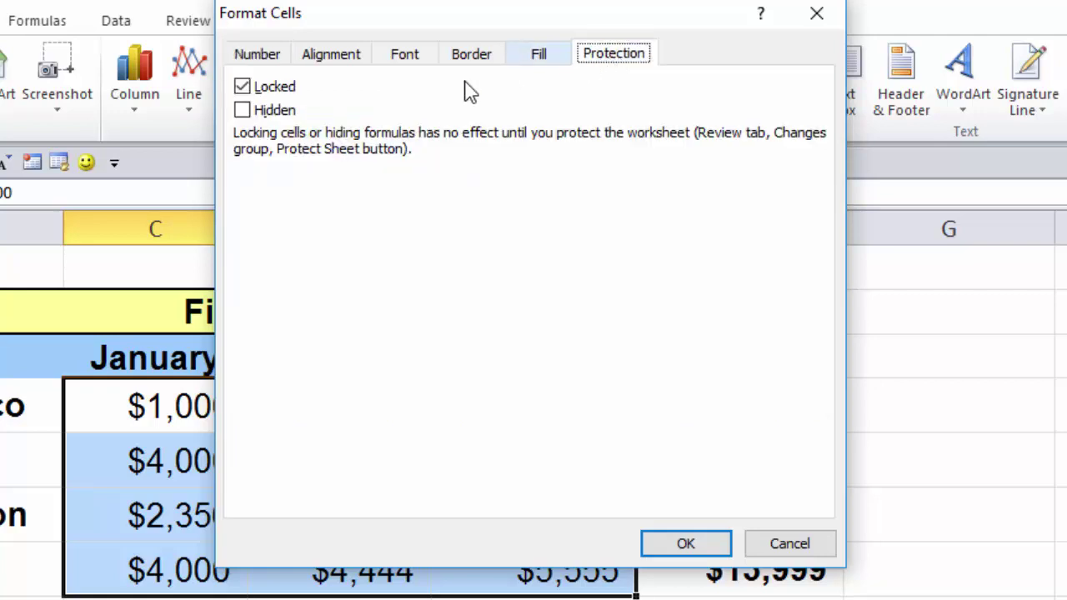
pyautogui.click(242, 88)
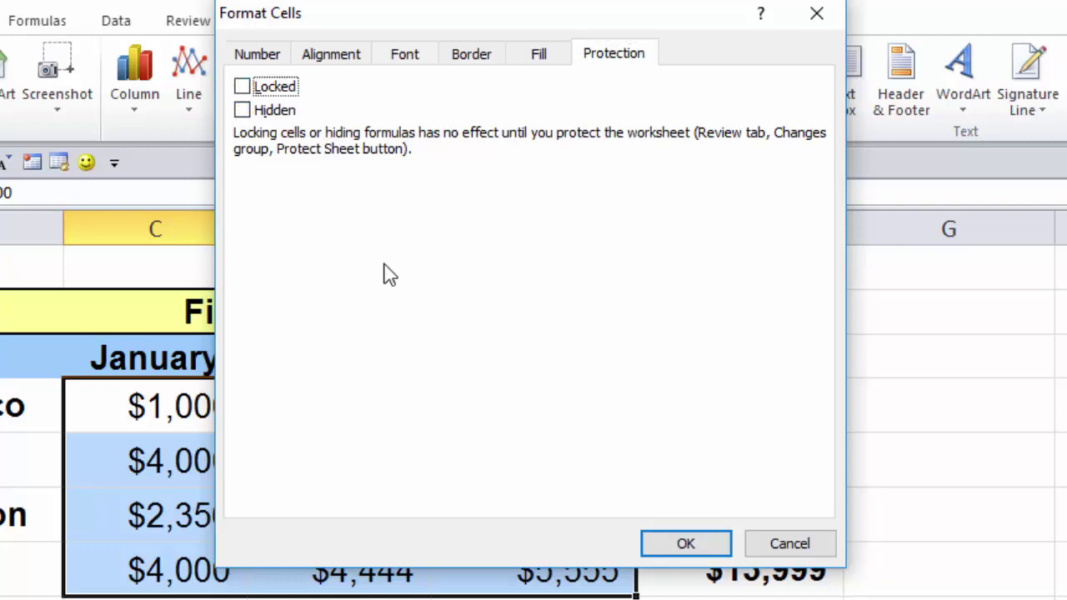
pyautogui.click(685, 544)
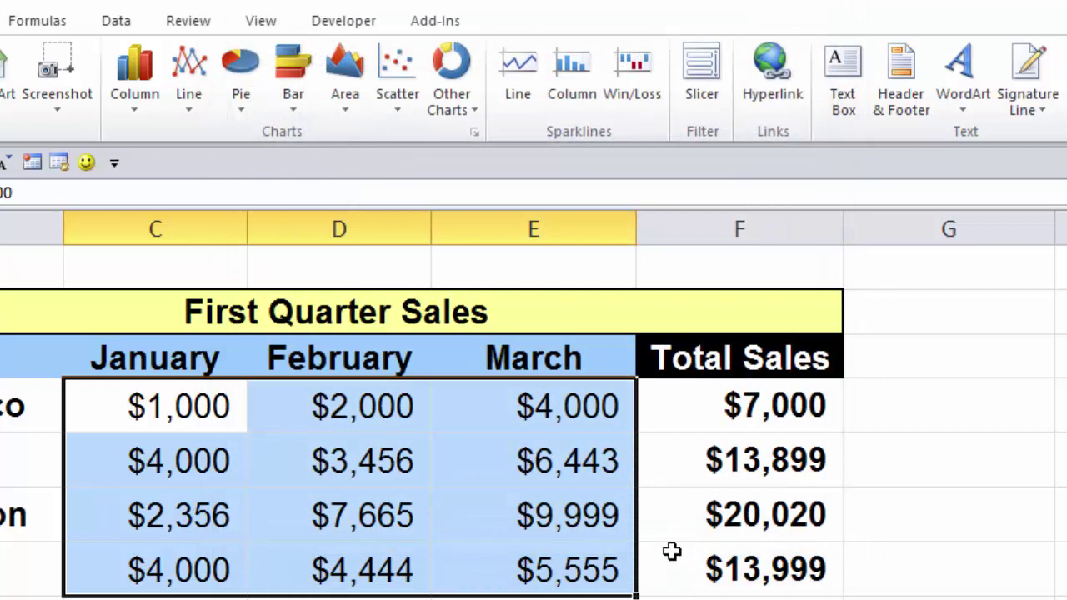
# Protect the sheet without a password, allowing only unlocked cells to be selected.
pyautogui.click(188, 21)
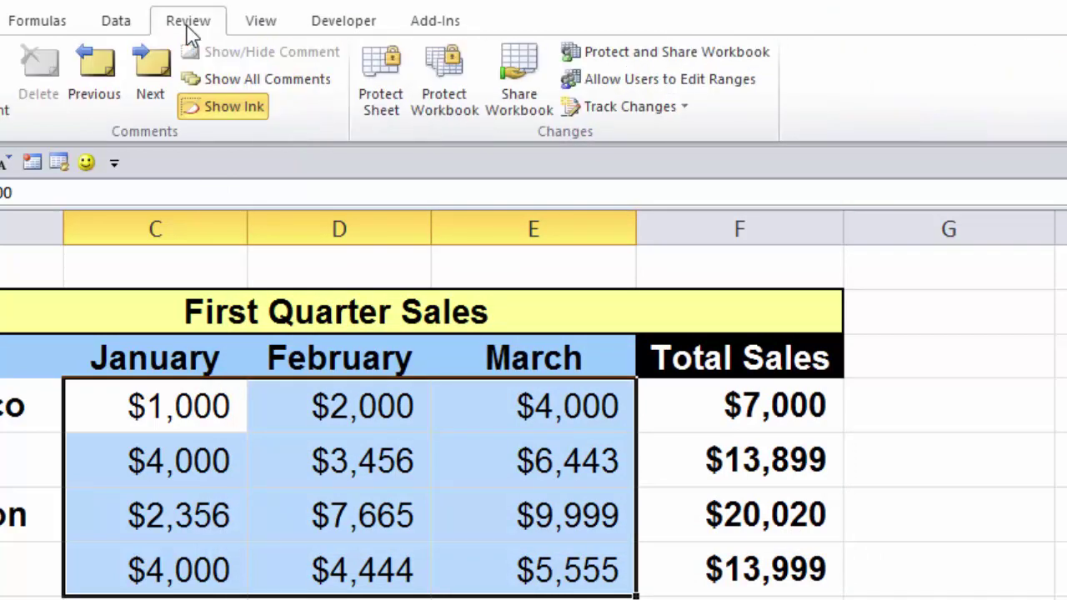
pyautogui.click(383, 102)
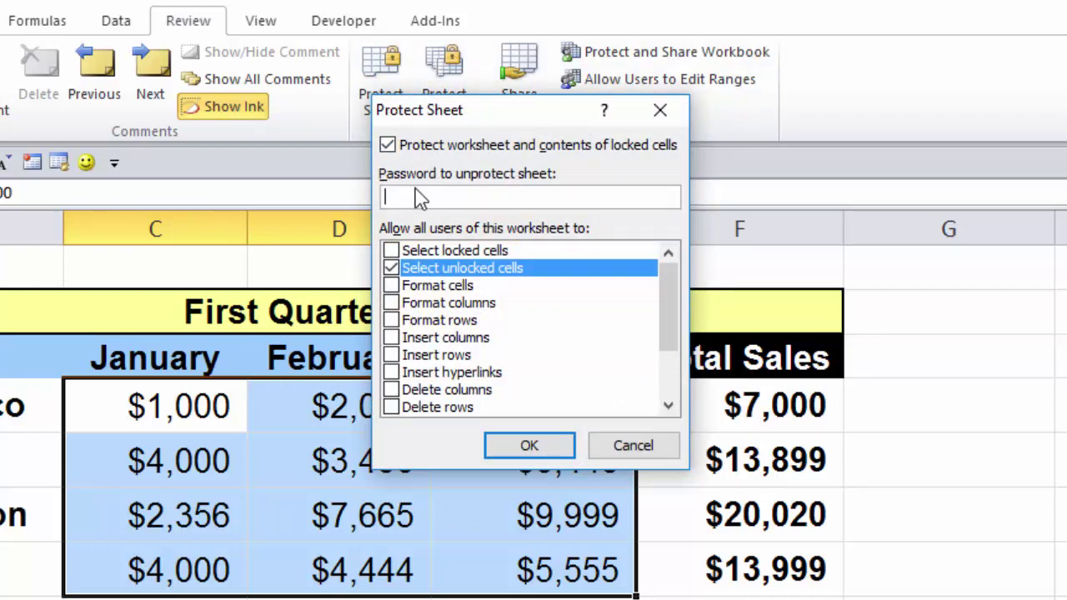
pyautogui.click(538, 448)
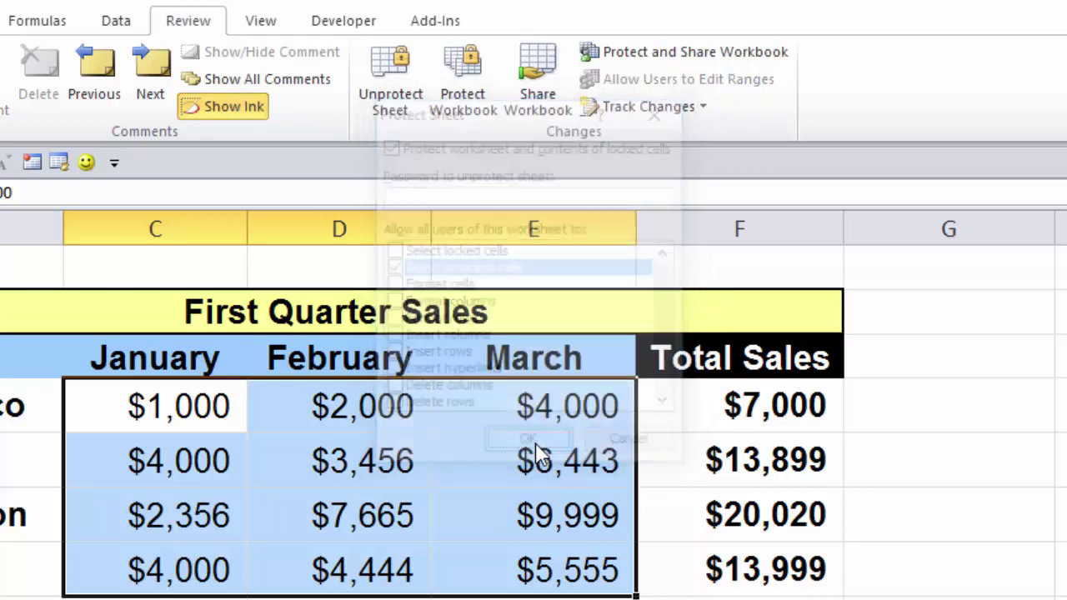
# Test cell selection on the protected sheet by selecting C5:E8 and cycling through the unlocked sales cells.
pyautogui.click(583, 421)
pyautogui.click(583, 446)
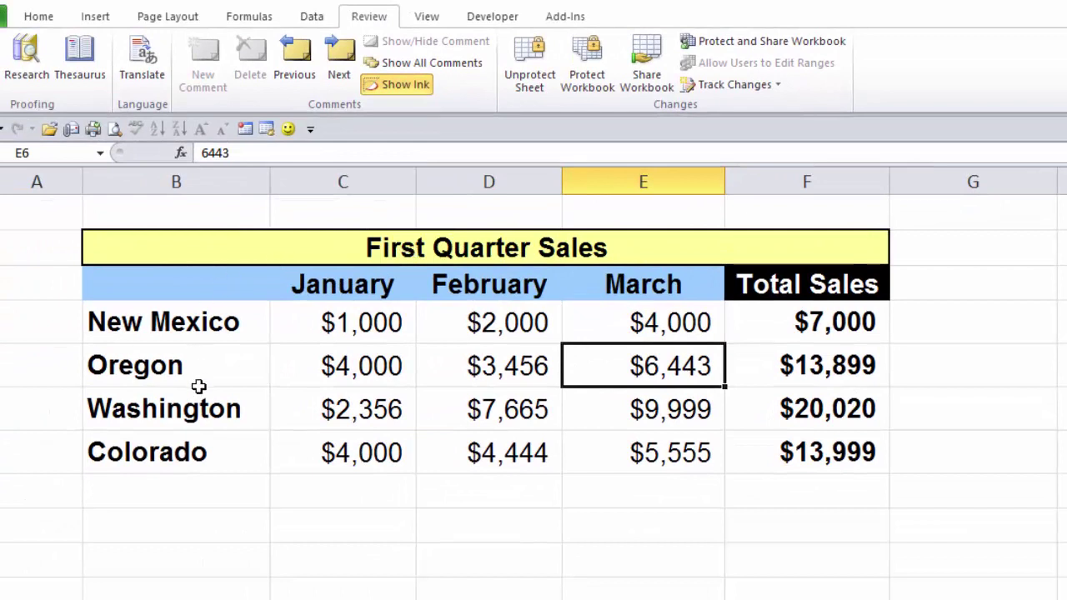
pyautogui.moveTo(344, 312); pyautogui.dragTo(658, 433)
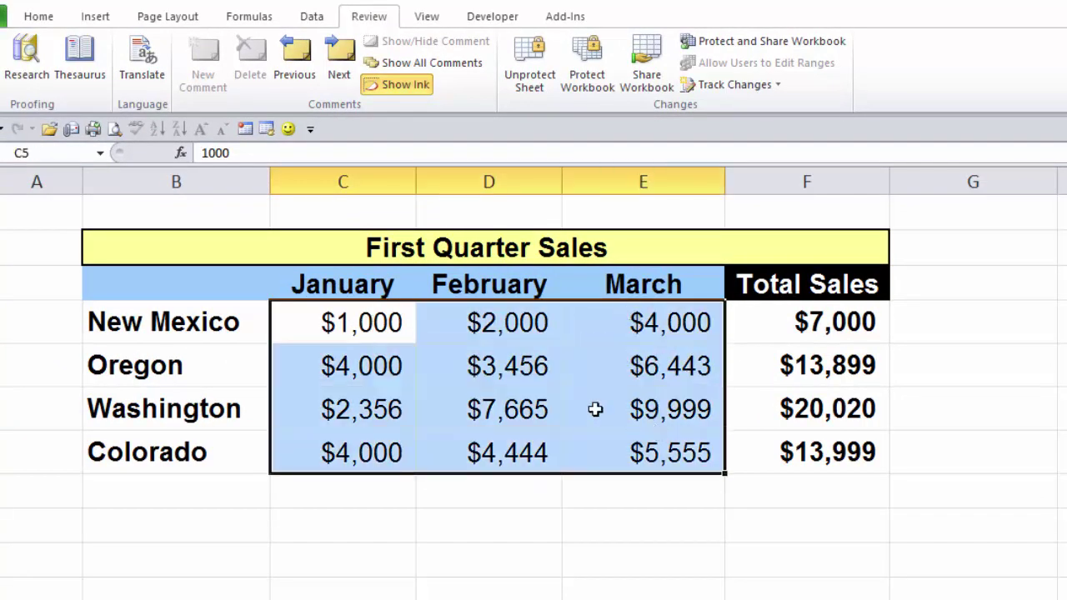
pyautogui.click(358, 326)
pyautogui.press('Return')
pyautogui.press('Return')
pyautogui.press('Return')
pyautogui.press('Return')
pyautogui.press('Return')
pyautogui.press('Return')
pyautogui.press('Return')
pyautogui.press('Return')
pyautogui.press('Return')
pyautogui.press('Return')
pyautogui.press('Return')
pyautogui.press('Return')
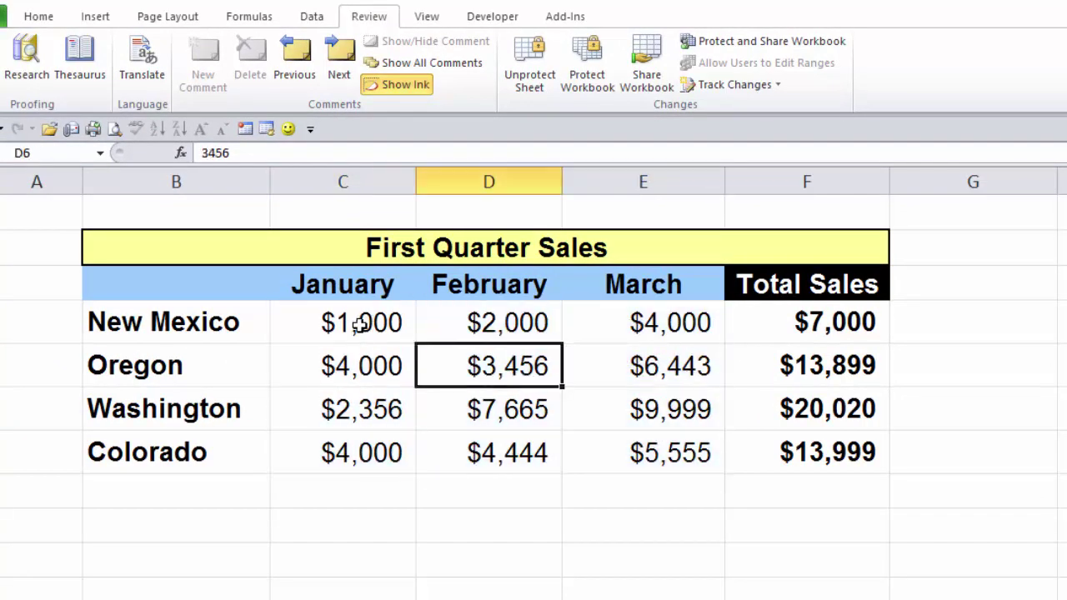
pyautogui.press('Return')
pyautogui.press('Return')
pyautogui.press('Return')
pyautogui.press('Return')
pyautogui.press('Return')
pyautogui.press('Return')
pyautogui.press('Return')
pyautogui.press('Return')
pyautogui.press('Return')
pyautogui.press('Return')
pyautogui.press('Return')
pyautogui.press('Return')
pyautogui.press('Return')
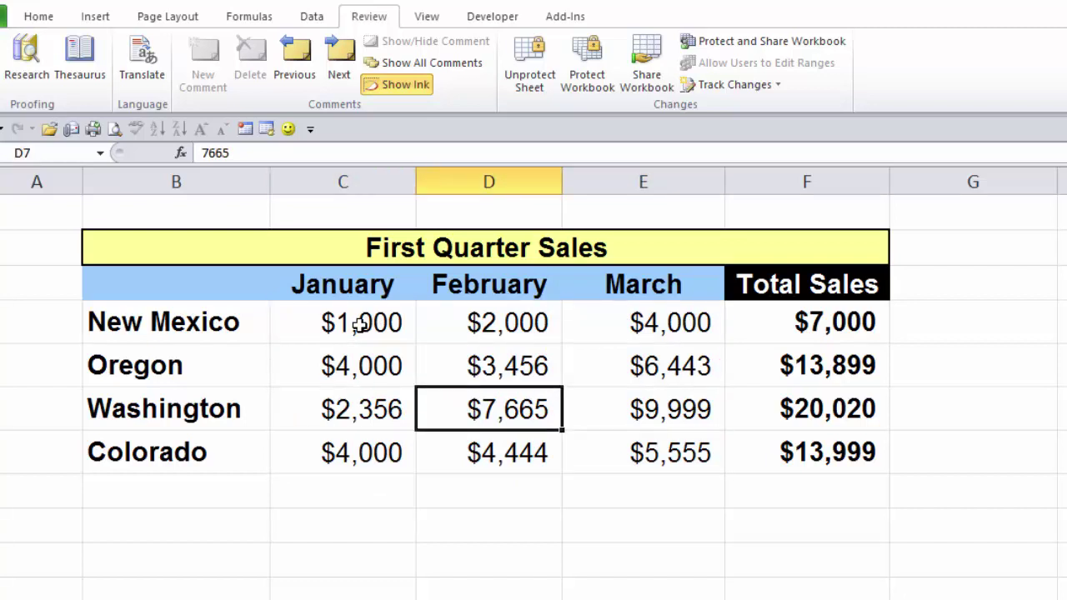
pyautogui.press('Return')
pyautogui.press('Return')
pyautogui.press('Return')
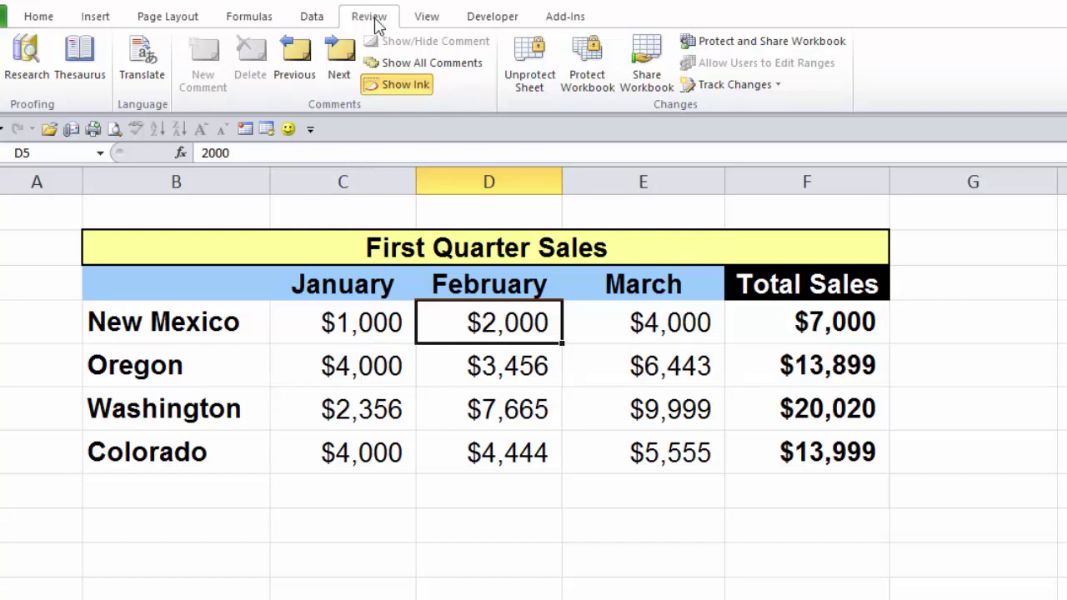
# Unprotect the First Quarter Sales sheet and switch to the SHEET PROTECT (21) worksheet.
pyautogui.click(532, 70)
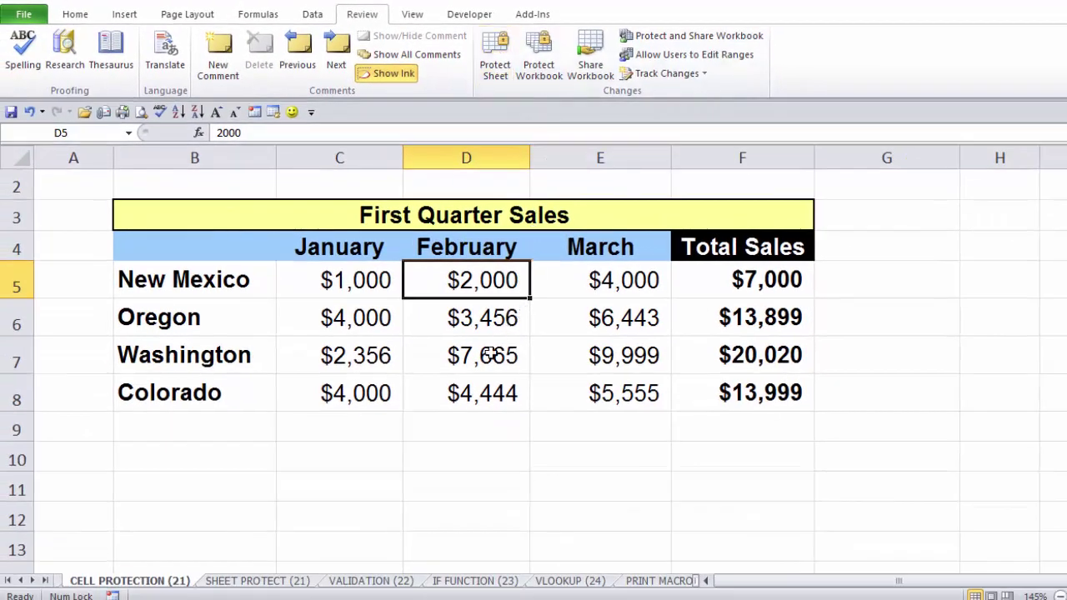
pyautogui.click(271, 585)
pyautogui.click(75, 186)
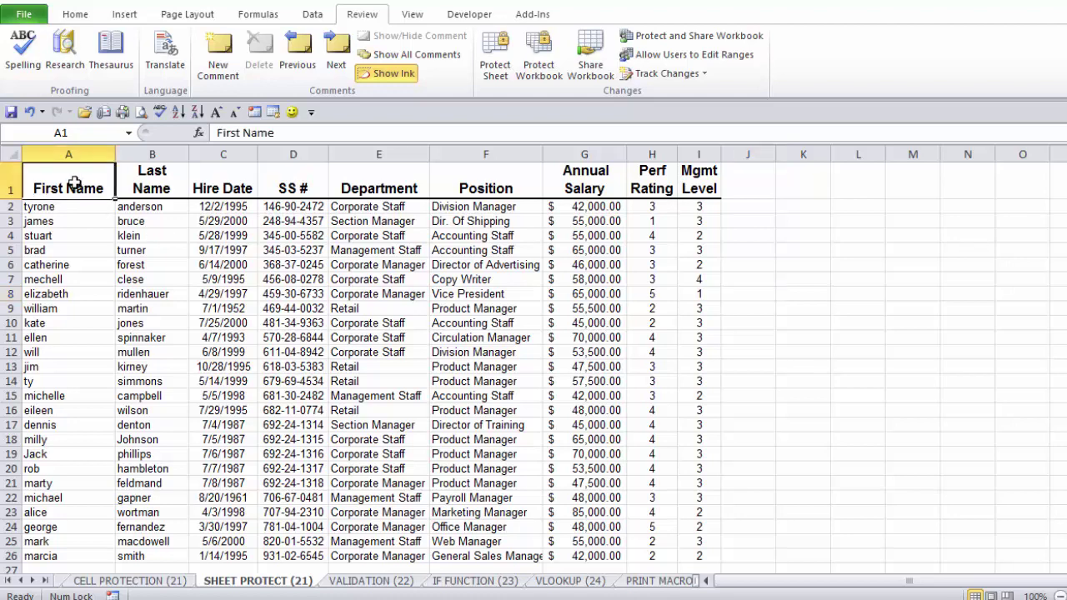
pyautogui.scroll(3, 75, 185)
pyautogui.click(227, 297)
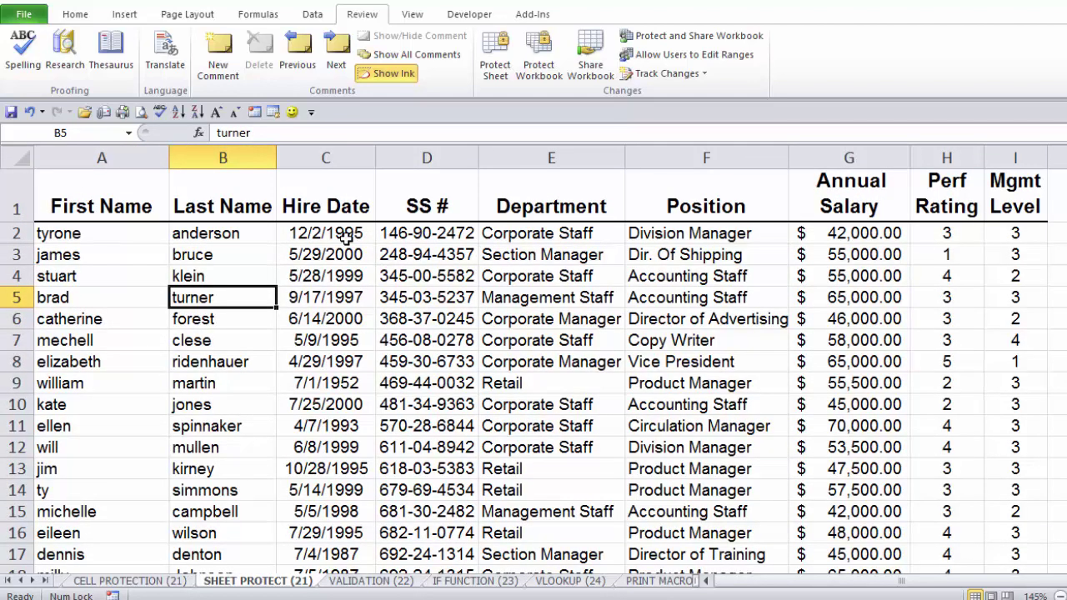
# Hide the Hire Date, SS #, Annual Salary and Perf Rating columns (C, D, G and H).
pyautogui.click(337, 151)
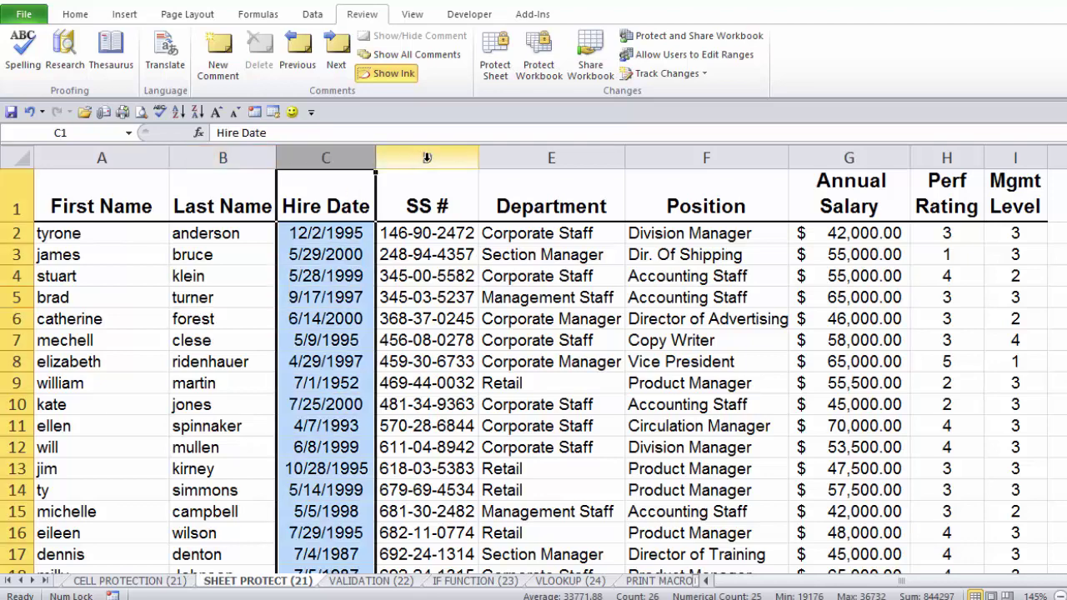
pyautogui.keyDown('ctrl'); pyautogui.click(427, 158); pyautogui.keyUp('ctrl')
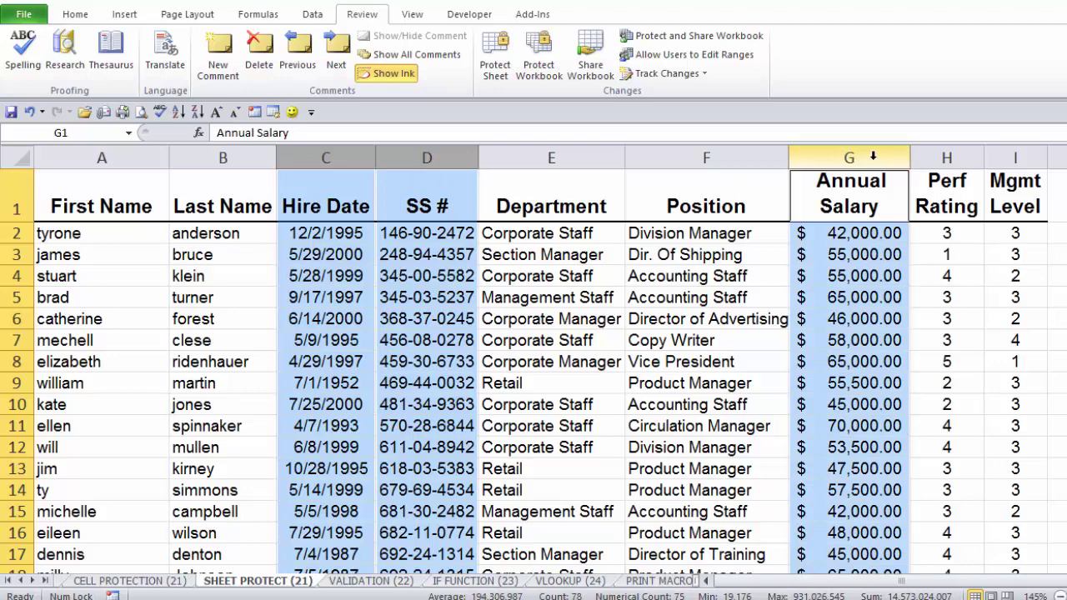
pyautogui.keyDown('ctrl'); pyautogui.click(942, 156); pyautogui.keyUp('ctrl')
pyautogui.rightClick(879, 161)
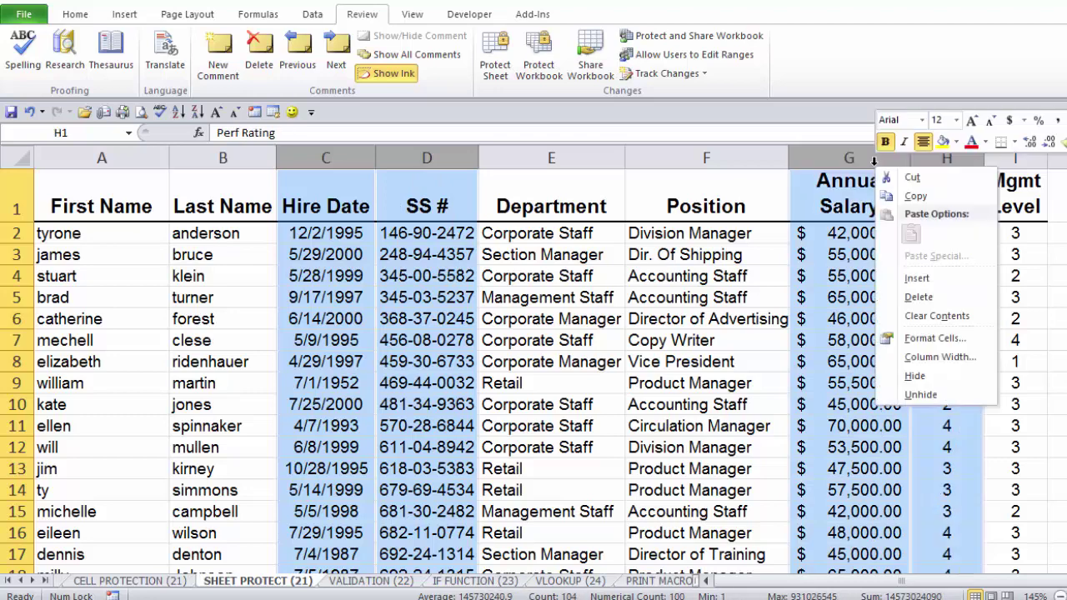
pyautogui.click(918, 378)
pyautogui.click(440, 304)
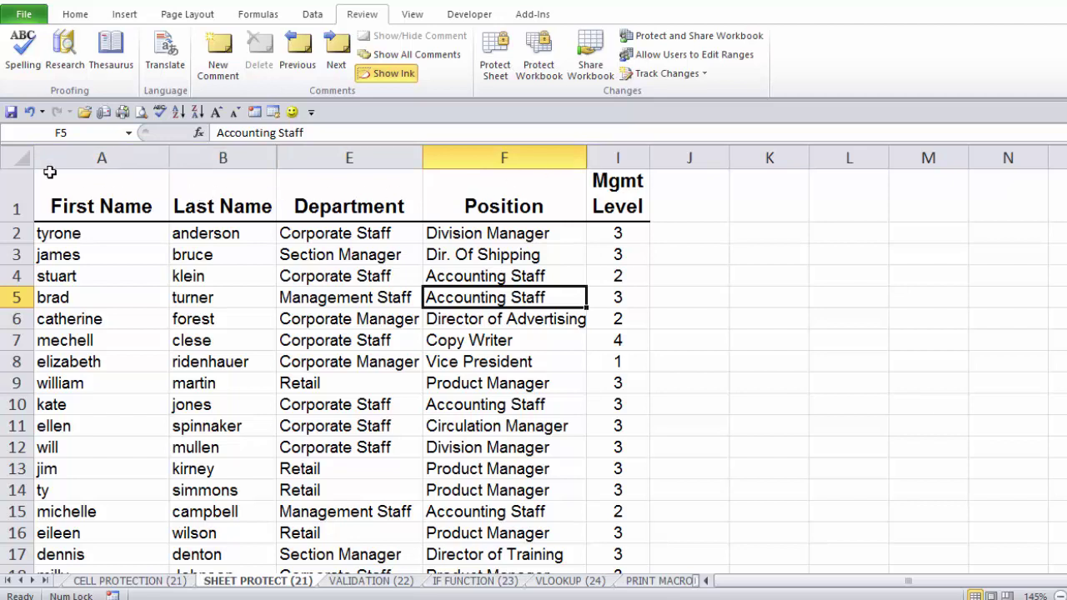
# Try revealing the hidden columns by auto-fitting every column on the sheet, and undo that change.
pyautogui.click(20, 157)
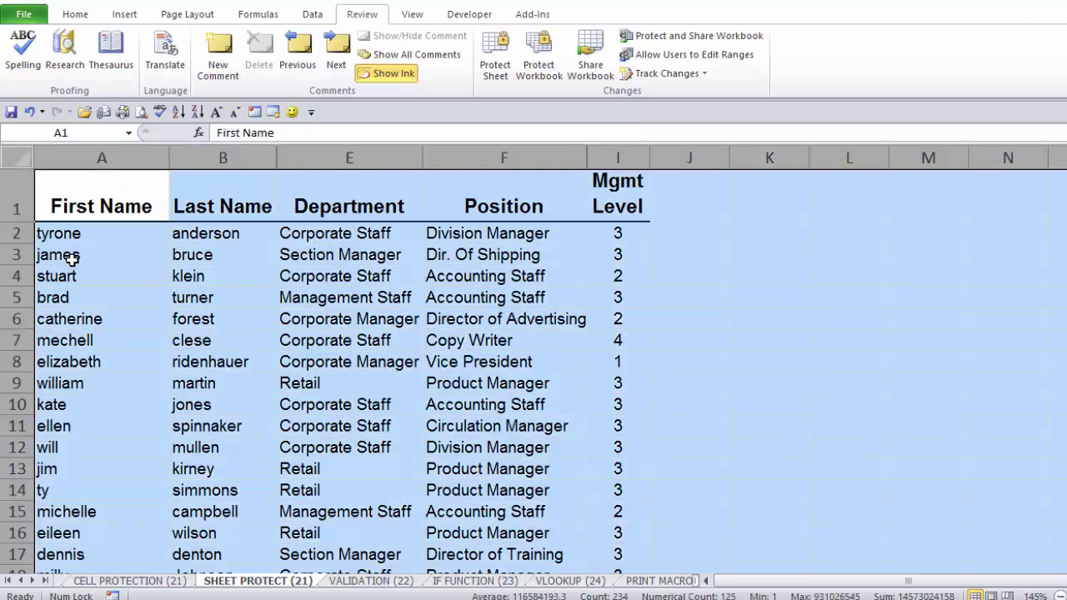
pyautogui.doubleClick(276, 157)
pyautogui.click(341, 283)
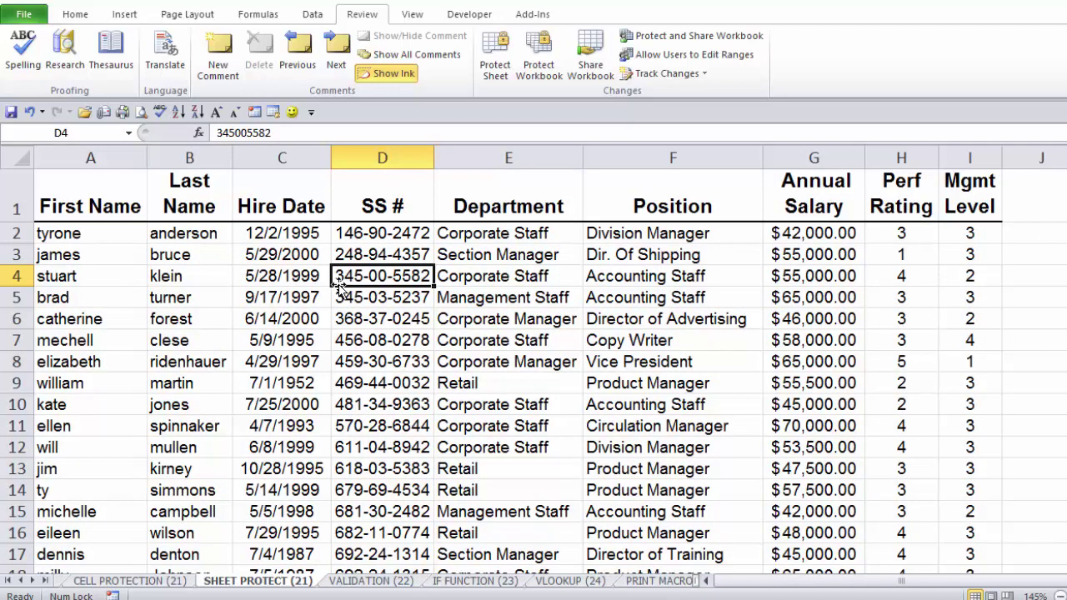
pyautogui.hotkey('ctrl', 'z')
pyautogui.click(338, 283)
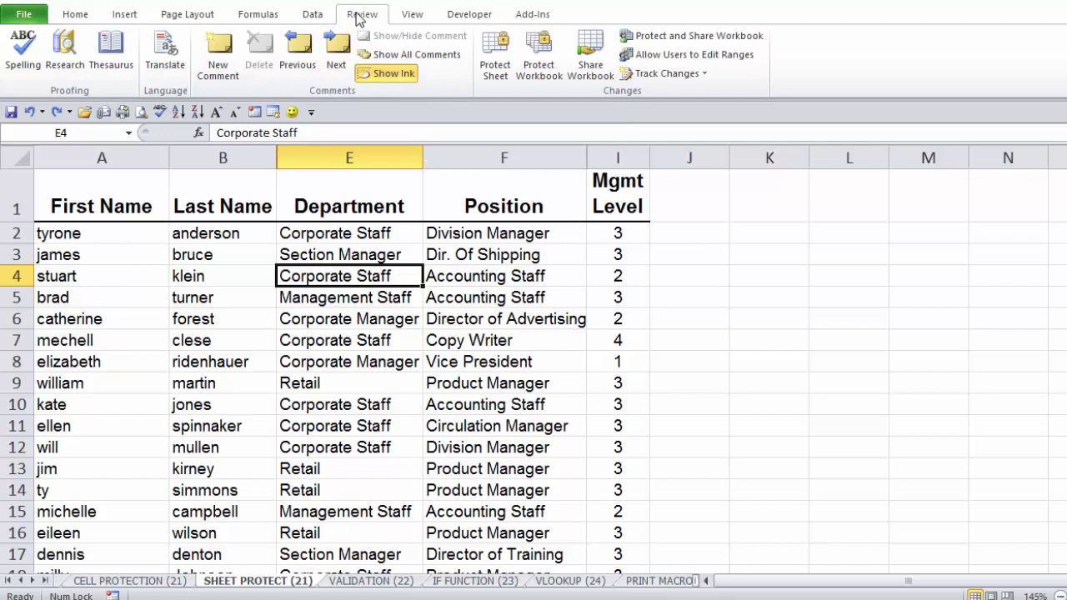
# Protect the employee sheet with a confirmed unprotect password, allowing selection of locked and unlocked cells.
pyautogui.click(496, 57)
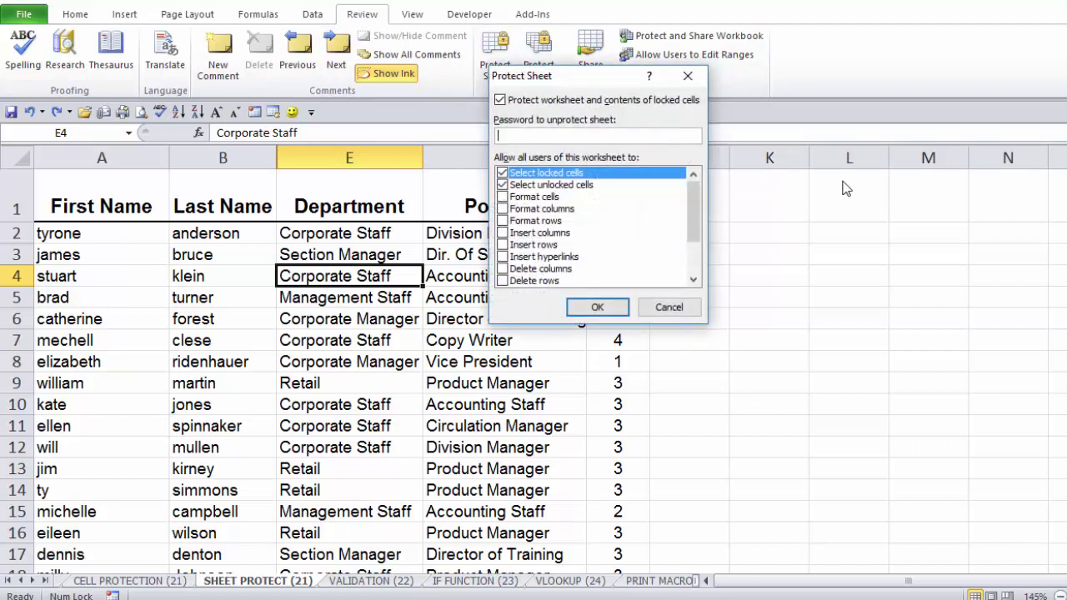
pyautogui.write('password')
pyautogui.click(617, 310)
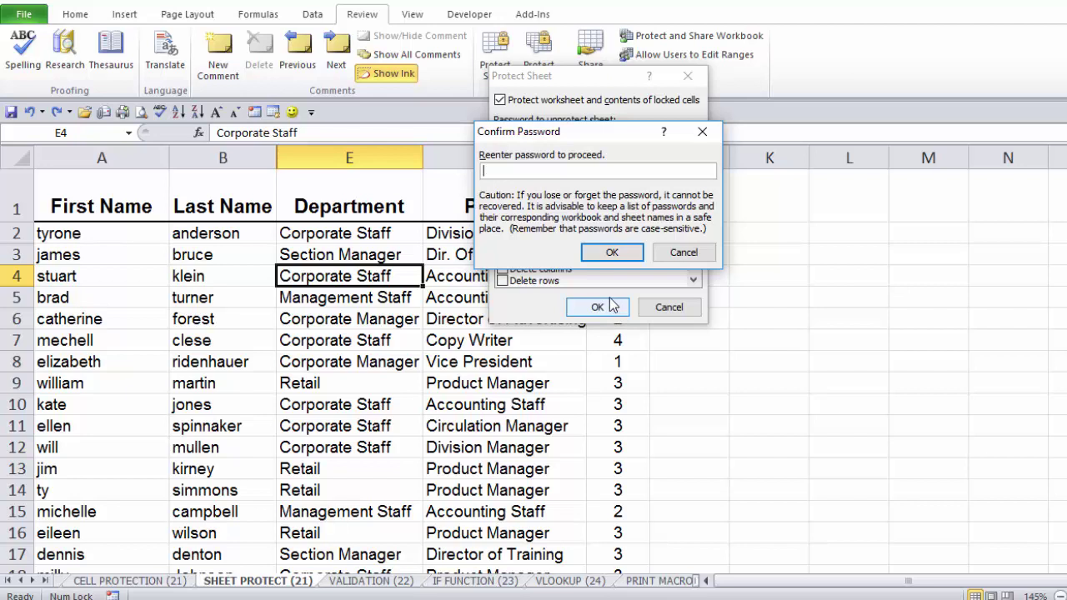
pyautogui.write('••••••••')
pyautogui.click(613, 252)
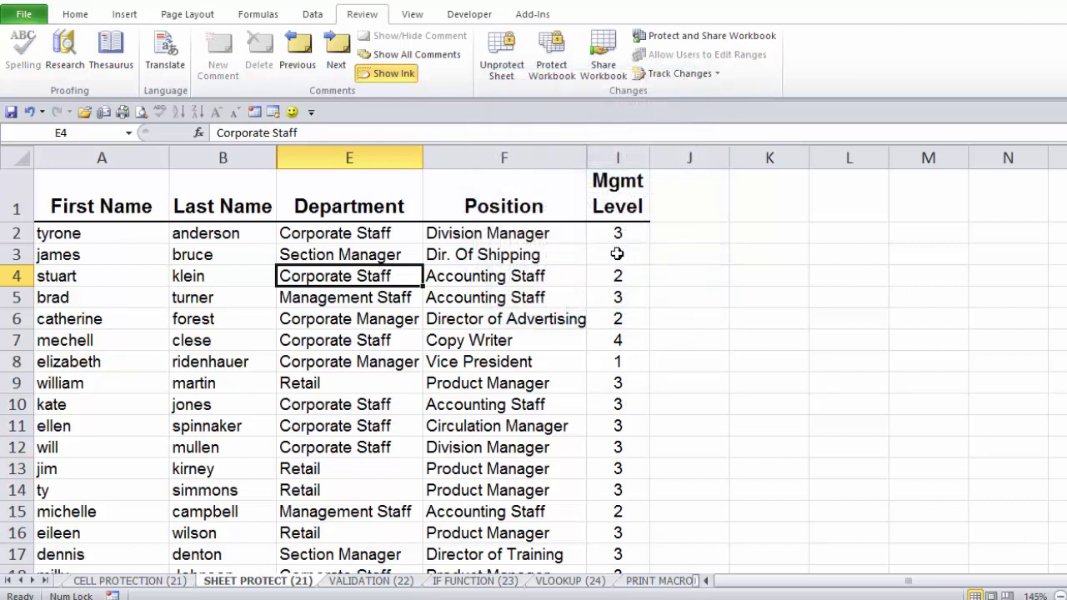
# Check whether the Unhide command is available for the hidden columns with the entire protected sheet selected.
pyautogui.click(17, 157)
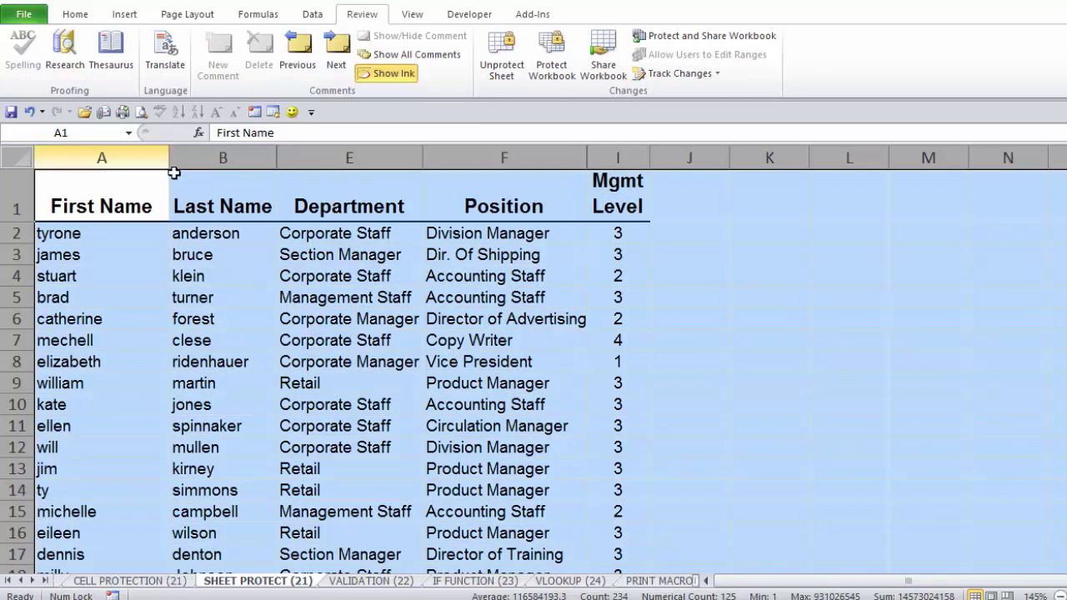
pyautogui.rightClick(250, 163)
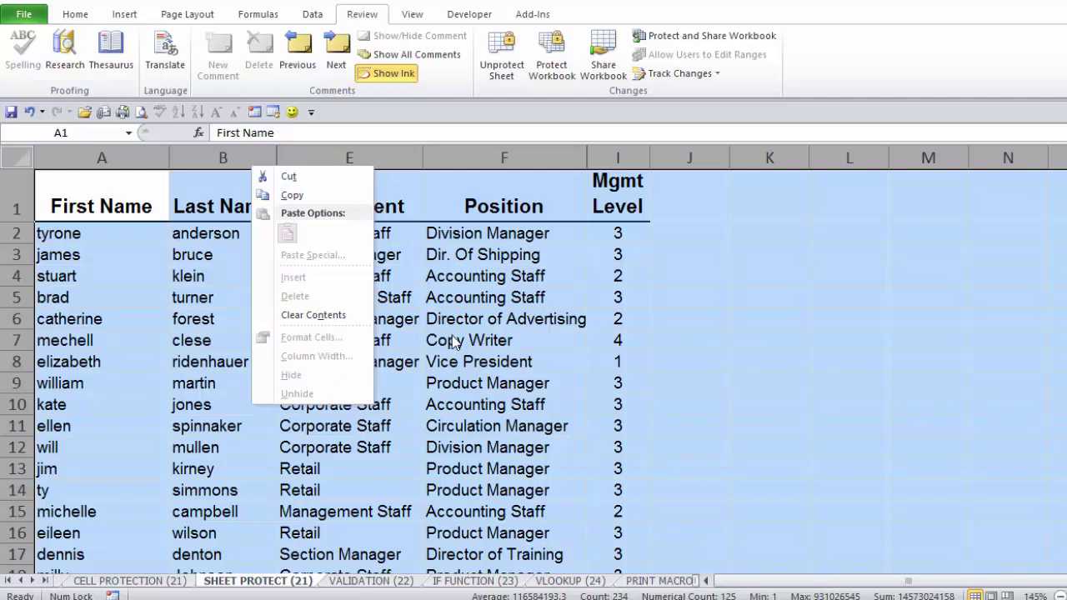
pyautogui.press('Escape')
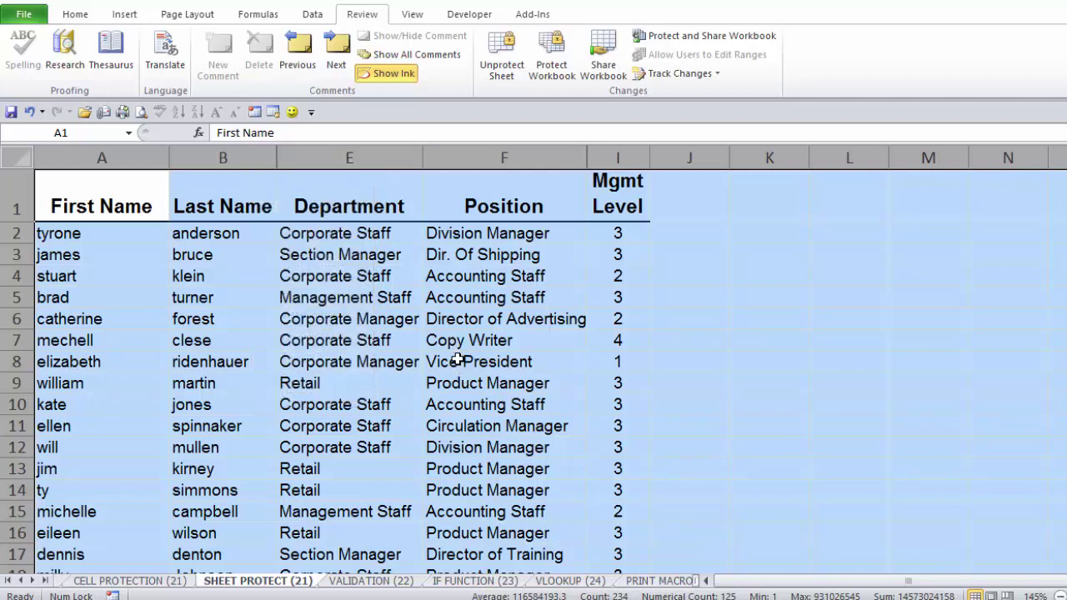
pyautogui.click(457, 359)
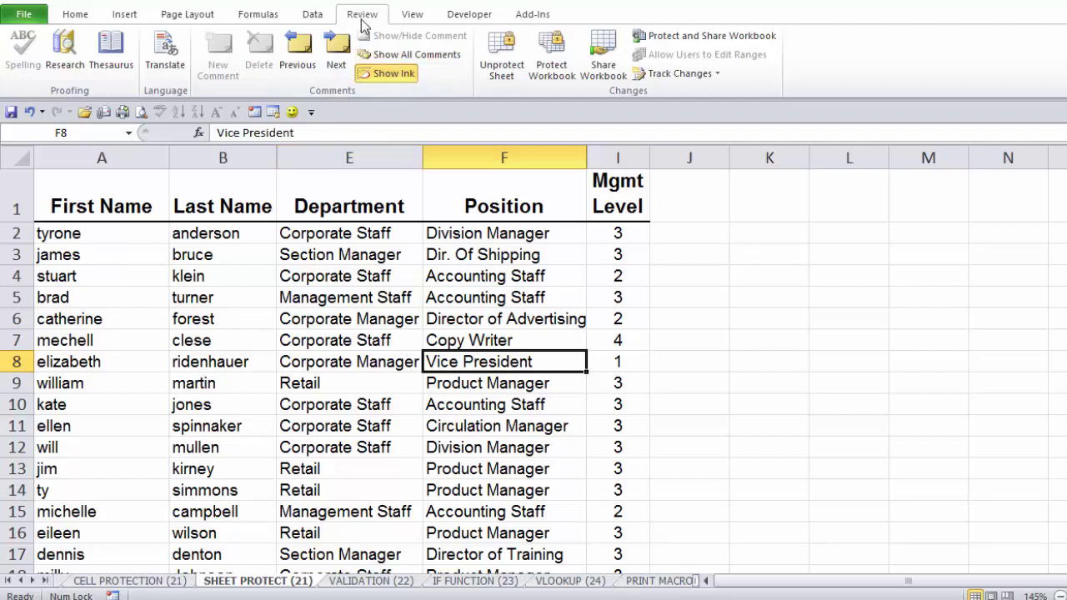
# Unprotect the employee sheet by entering its unprotect password.
pyautogui.click(501, 79)
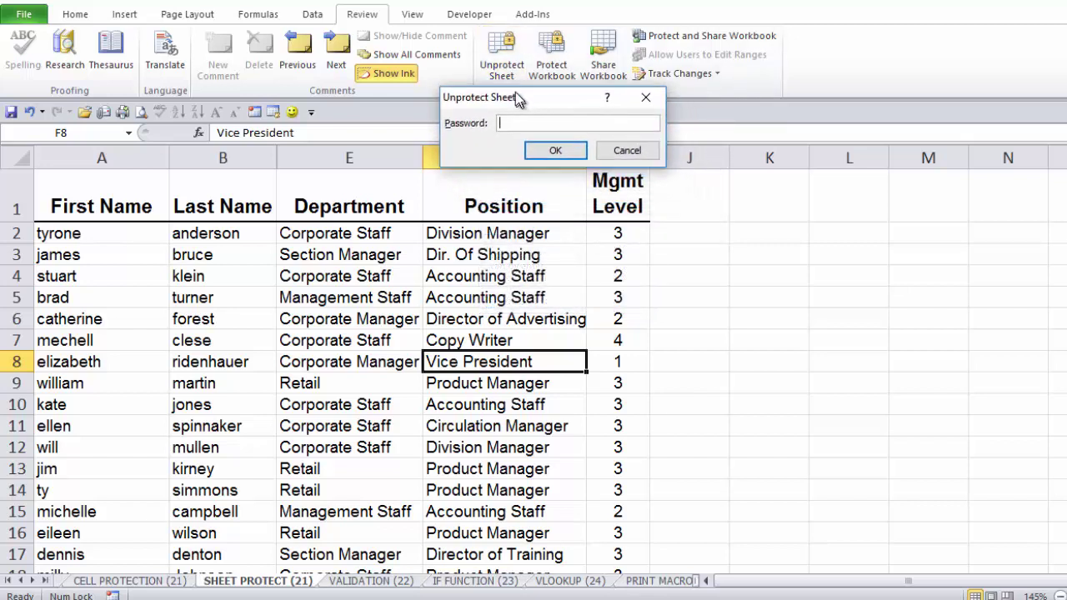
pyautogui.moveTo(516, 91); pyautogui.dragTo(514, 90)
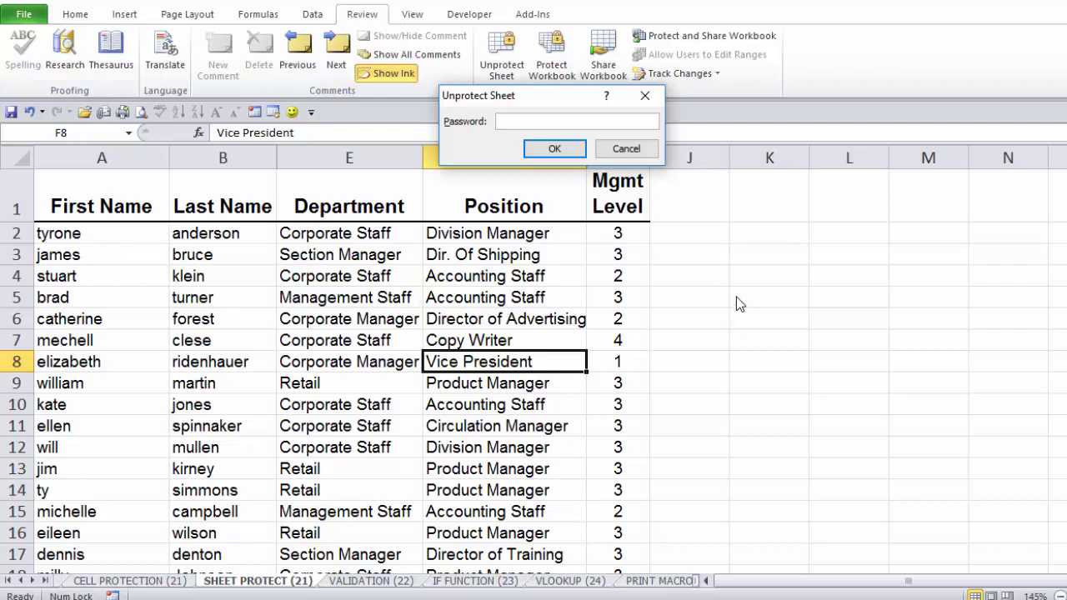
pyautogui.write('password')
pyautogui.click(557, 149)
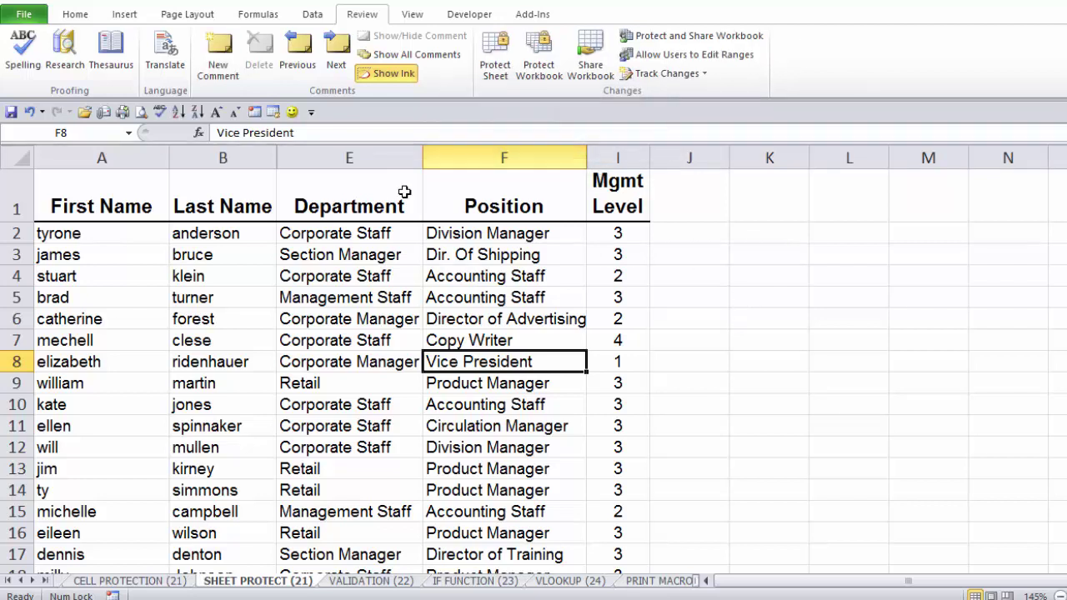
# Unhide all hidden columns across the whole employee sheet and clear the full-sheet selection.
pyautogui.click(17, 157)
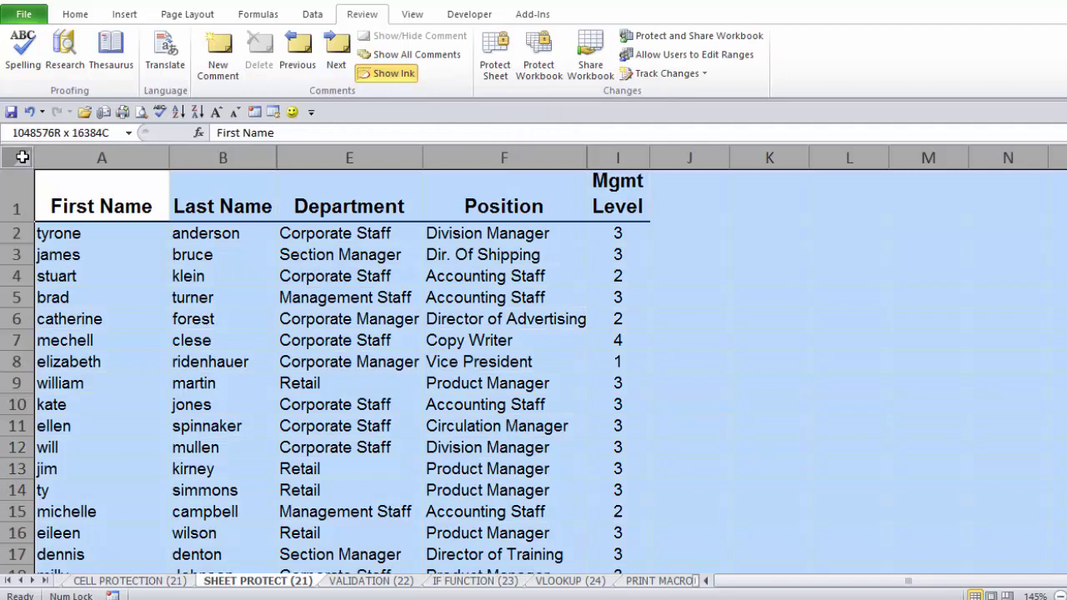
pyautogui.rightClick(262, 152)
pyautogui.click(317, 388)
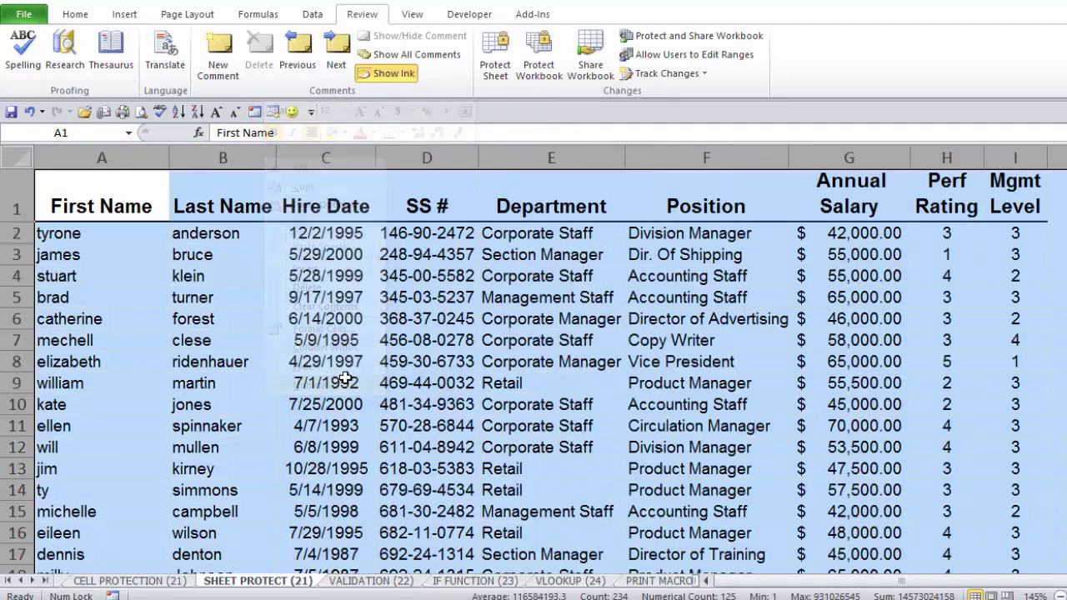
pyautogui.click(346, 383)
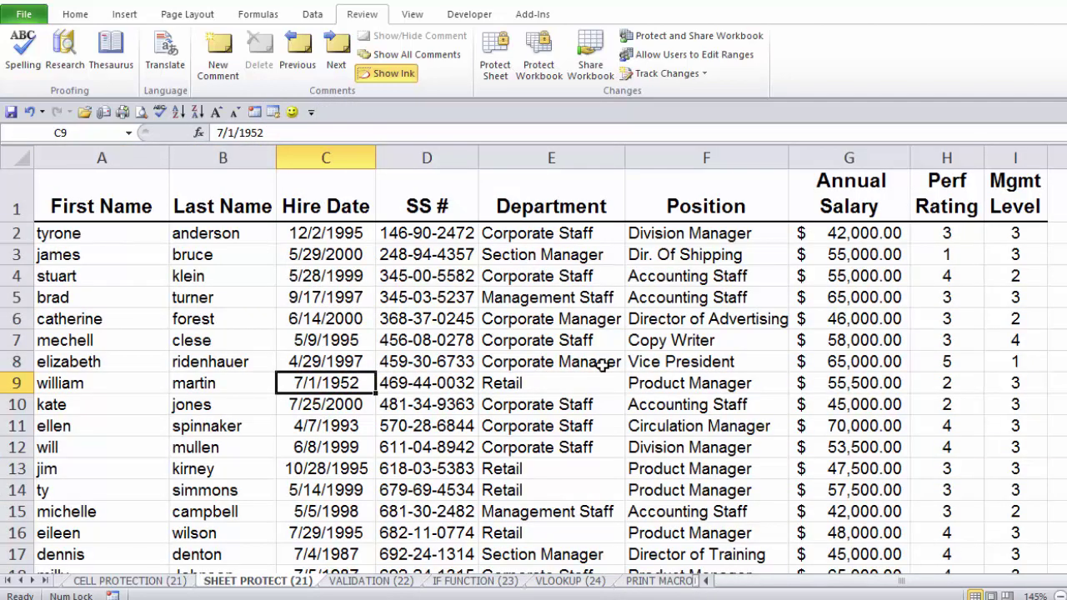